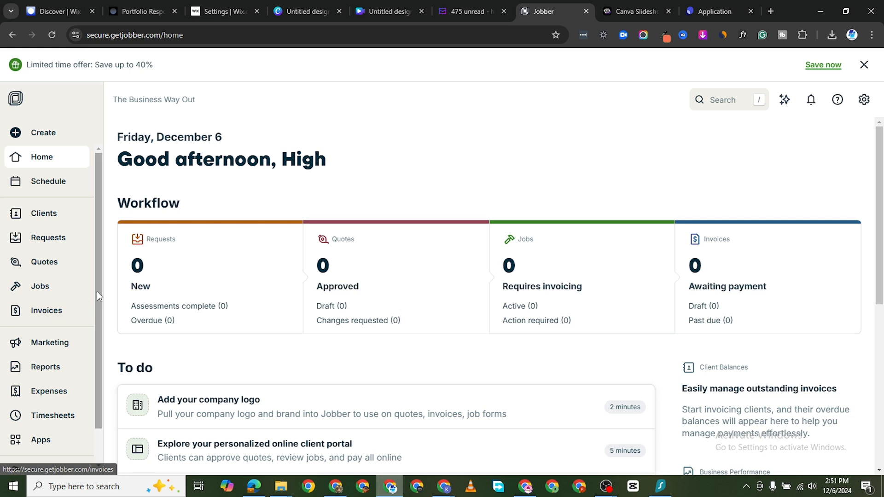
Open the Products & Services page in the account settings.
{"action": "scroll", "coordinate": [97, 291], "scroll_direction": "down", "scroll_amount": 1}
{"action": "scroll", "coordinate": [97, 291], "scroll_direction": "up", "scroll_amount": 1}
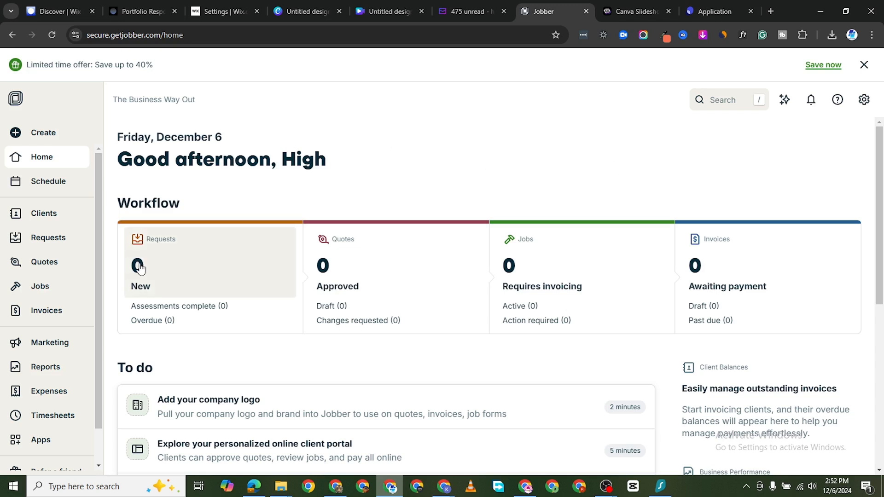
{"action": "scroll", "coordinate": [50, 263], "scroll_direction": "down", "scroll_amount": 1}
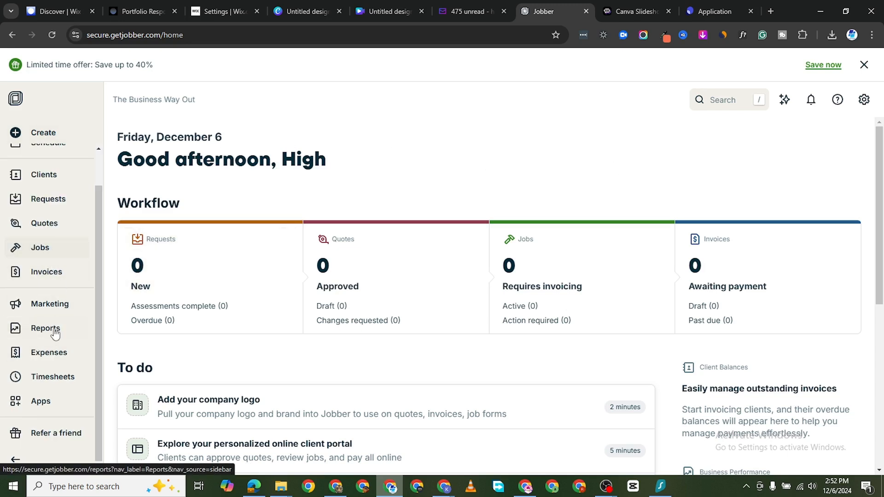
{"action": "scroll", "coordinate": [53, 276], "scroll_direction": "up", "scroll_amount": 1}
{"action": "scroll", "coordinate": [43, 332], "scroll_direction": "down", "scroll_amount": 1}
{"action": "scroll", "coordinate": [57, 276], "scroll_direction": "up", "scroll_amount": 1}
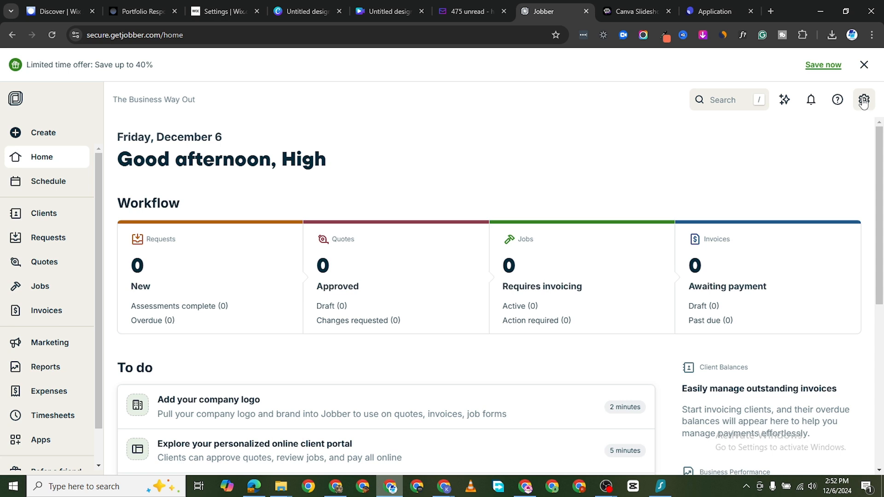
{"action": "left_click", "coordinate": [864, 102]}
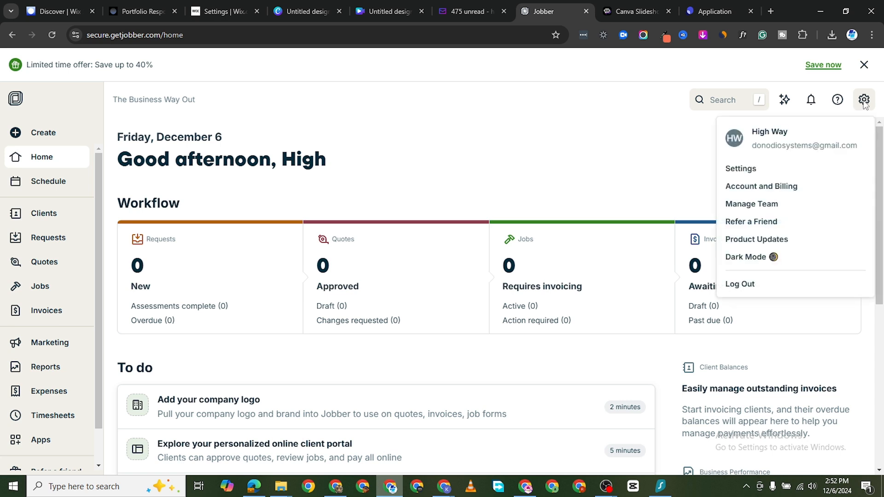
{"action": "left_click", "coordinate": [740, 169]}
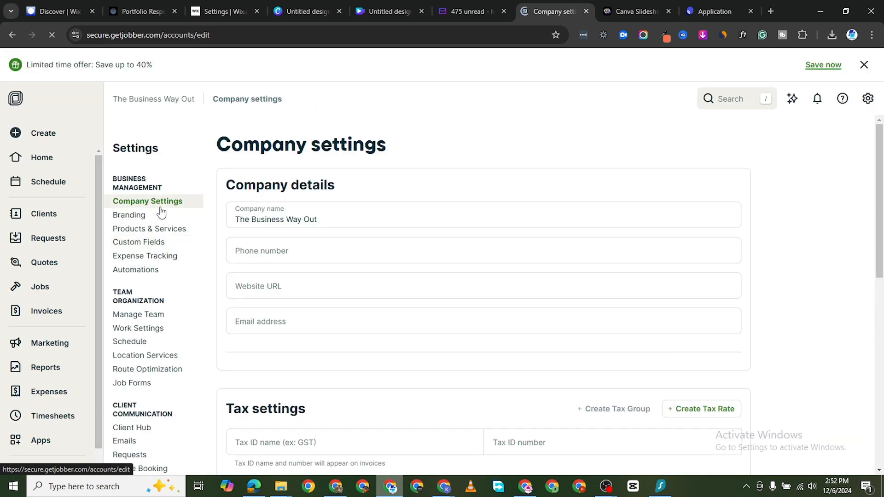
{"action": "left_click", "coordinate": [152, 232]}
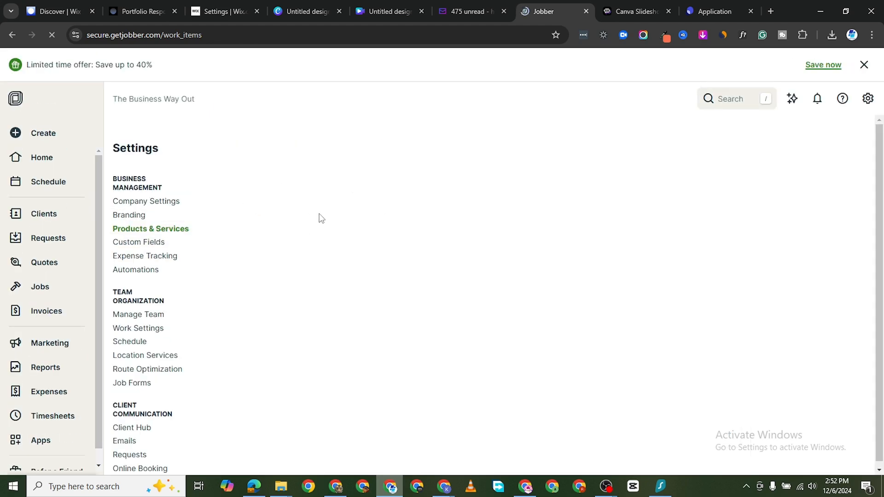
Browse the existing products and services list.
{"action": "scroll", "coordinate": [315, 258], "scroll_direction": "down", "scroll_amount": 4}
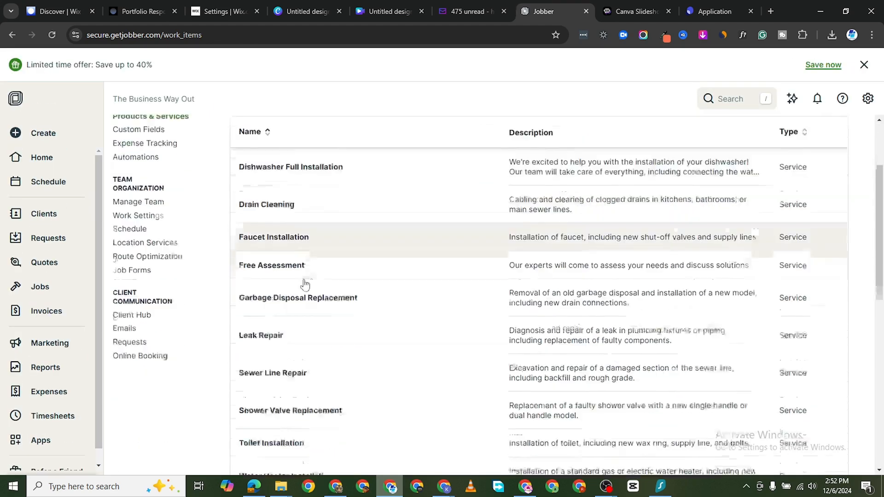
{"action": "scroll", "coordinate": [307, 255], "scroll_direction": "up", "scroll_amount": 3}
{"action": "scroll", "coordinate": [326, 284], "scroll_direction": "down", "scroll_amount": 3}
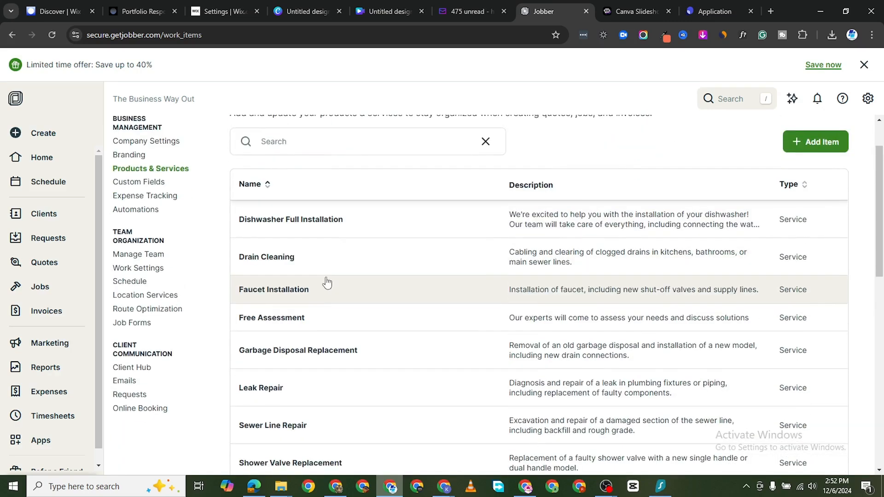
{"action": "scroll", "coordinate": [341, 285], "scroll_direction": "down", "scroll_amount": 4}
{"action": "scroll", "coordinate": [350, 282], "scroll_direction": "up", "scroll_amount": 2}
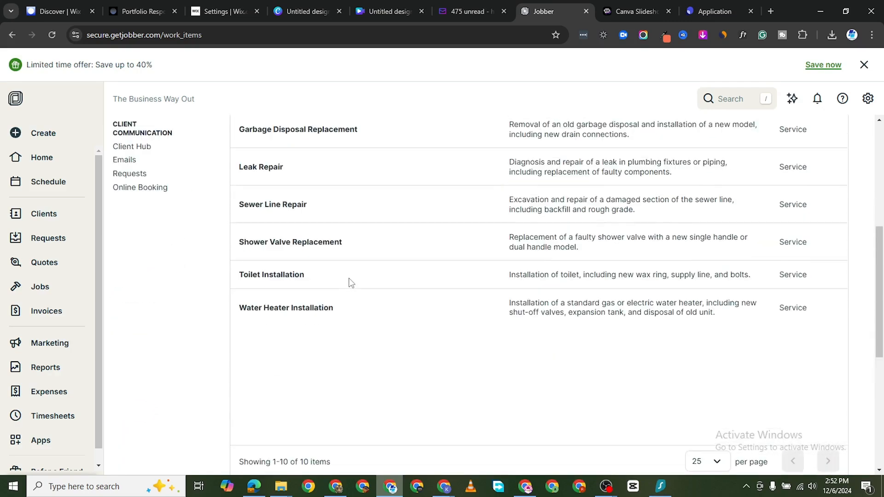
{"action": "scroll", "coordinate": [349, 281], "scroll_direction": "down", "scroll_amount": 1}
{"action": "scroll", "coordinate": [351, 290], "scroll_direction": "down", "scroll_amount": 2}
{"action": "scroll", "coordinate": [399, 282], "scroll_direction": "up", "scroll_amount": 8}
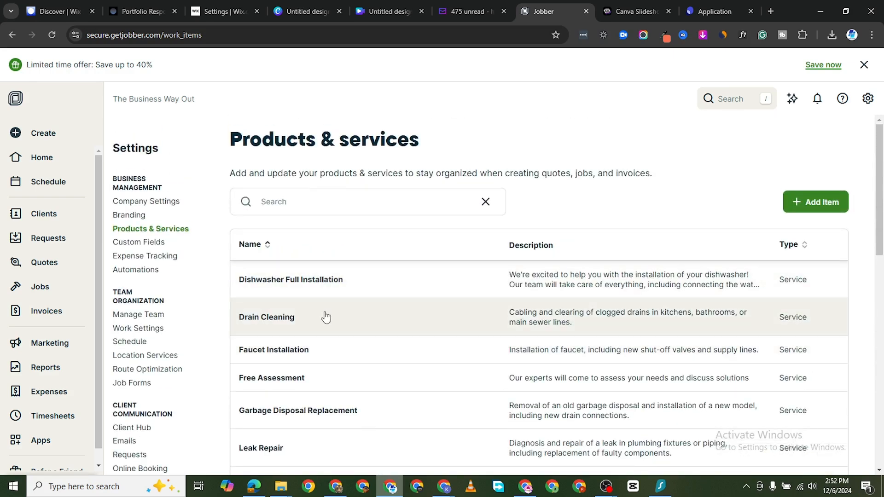
{"action": "scroll", "coordinate": [313, 290], "scroll_direction": "down", "scroll_amount": 4}
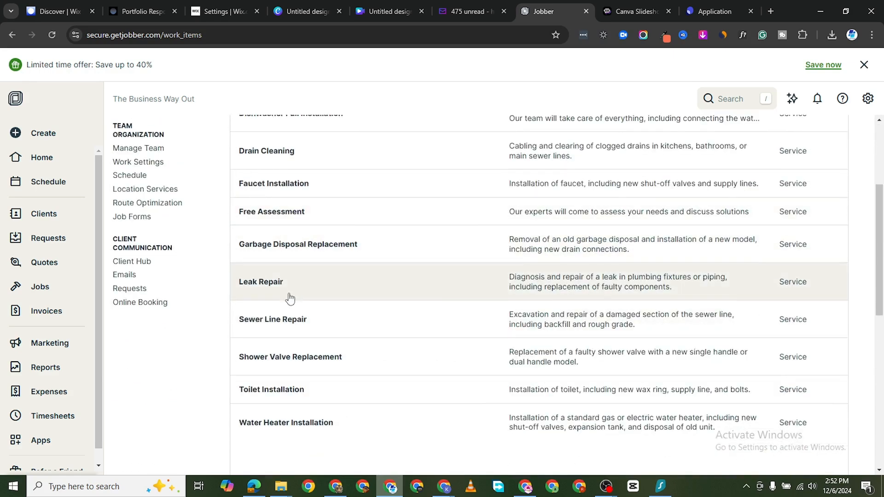
{"action": "scroll", "coordinate": [294, 290], "scroll_direction": "down", "scroll_amount": 4}
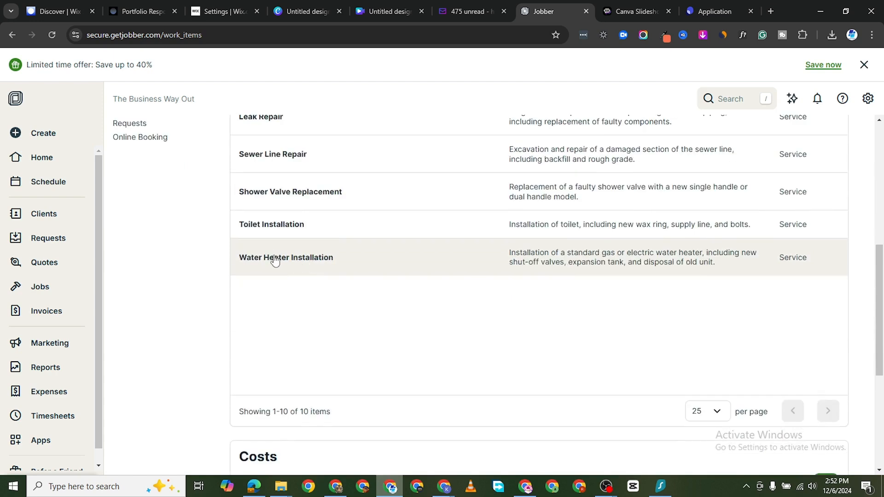
{"action": "scroll", "coordinate": [306, 262], "scroll_direction": "up", "scroll_amount": 8}
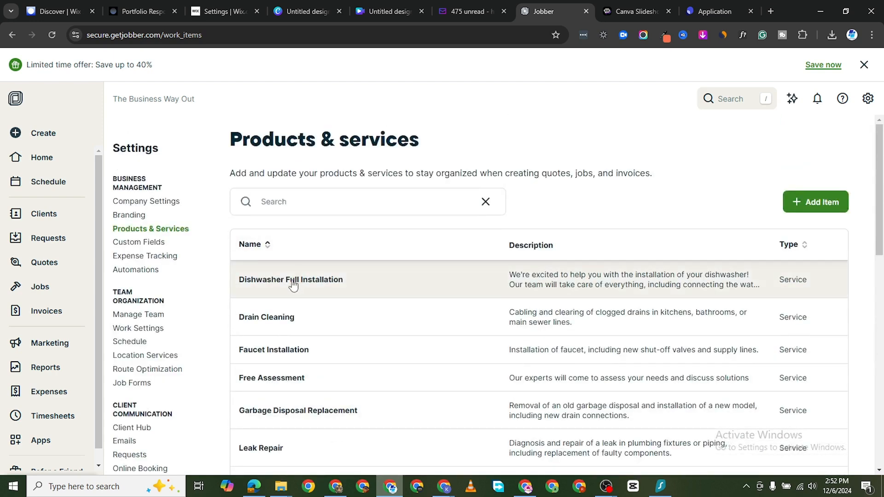
{"action": "scroll", "coordinate": [293, 282], "scroll_direction": "down", "scroll_amount": 1}
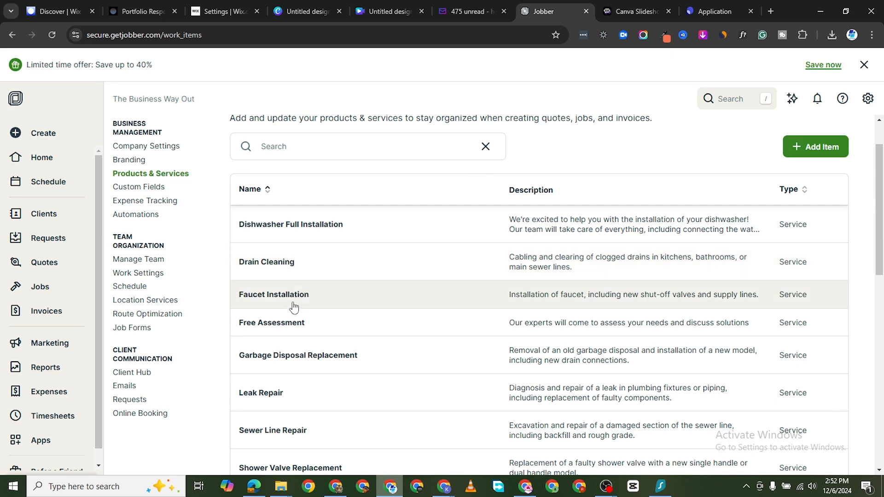
{"action": "scroll", "coordinate": [280, 306], "scroll_direction": "down", "scroll_amount": 1}
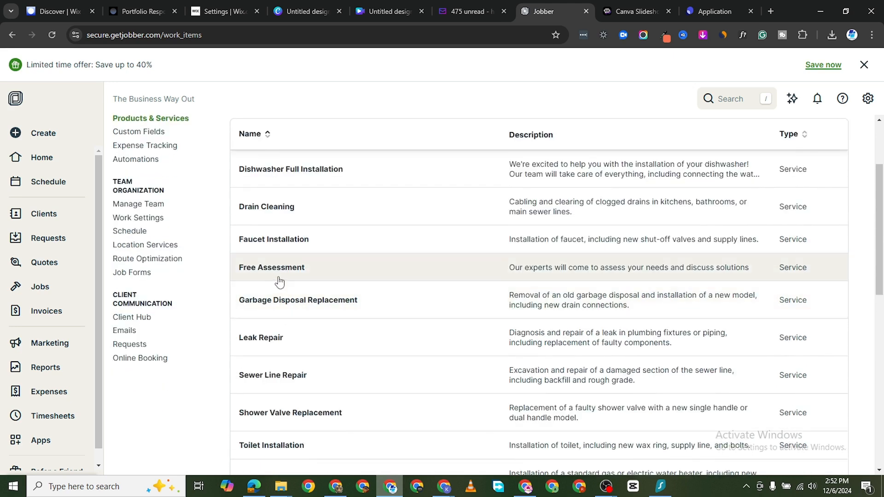
{"action": "scroll", "coordinate": [276, 334], "scroll_direction": "down", "scroll_amount": 1}
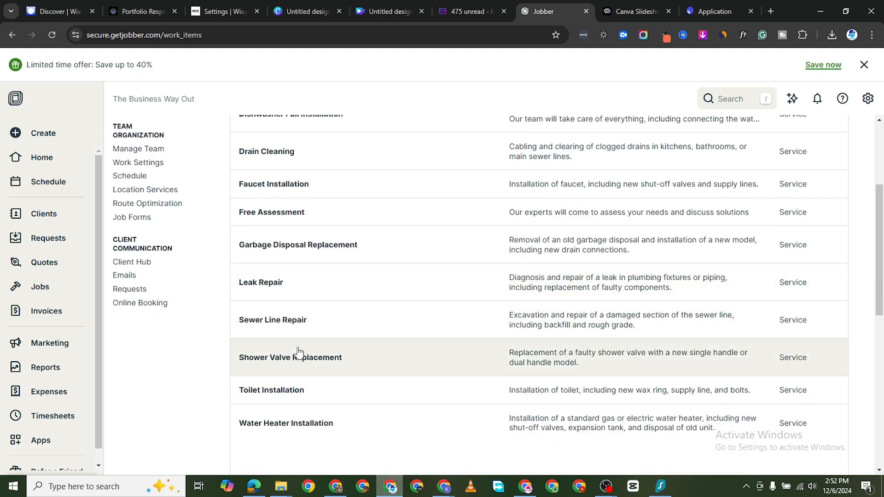
{"action": "scroll", "coordinate": [461, 290], "scroll_direction": "up", "scroll_amount": 3}
{"action": "scroll", "coordinate": [463, 284], "scroll_direction": "down", "scroll_amount": 2}
{"action": "scroll", "coordinate": [589, 247], "scroll_direction": "up", "scroll_amount": 2}
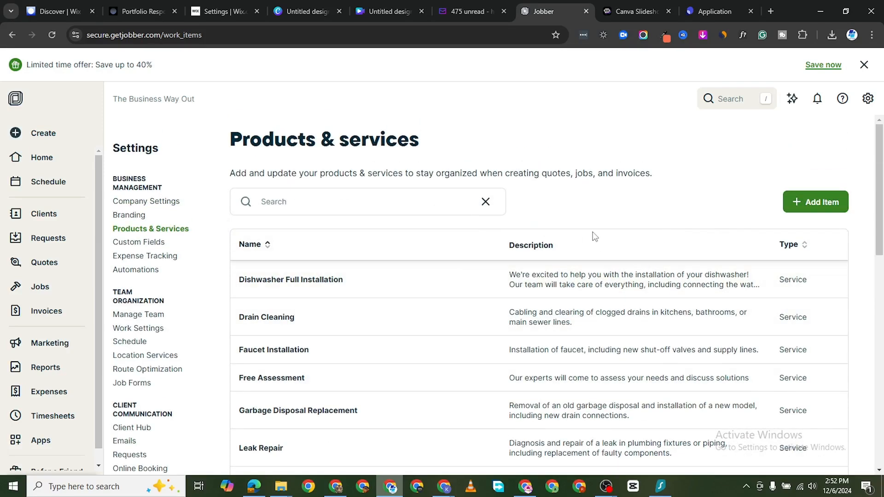
{"action": "scroll", "coordinate": [387, 306], "scroll_direction": "down", "scroll_amount": 3}
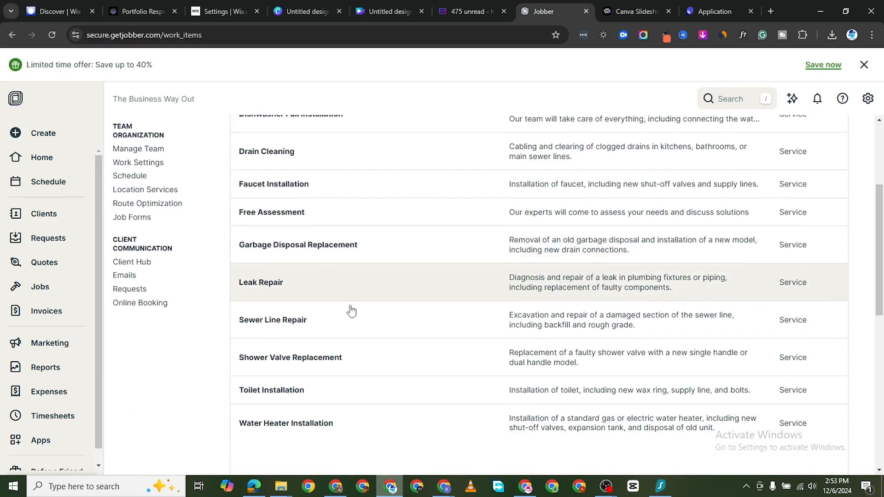
{"action": "scroll", "coordinate": [479, 323], "scroll_direction": "up", "scroll_amount": 1}
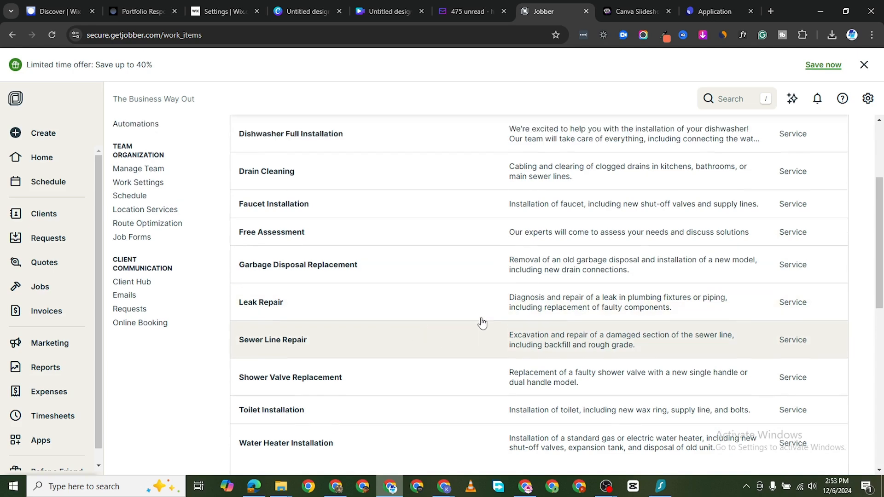
{"action": "scroll", "coordinate": [438, 269], "scroll_direction": "up", "scroll_amount": 1}
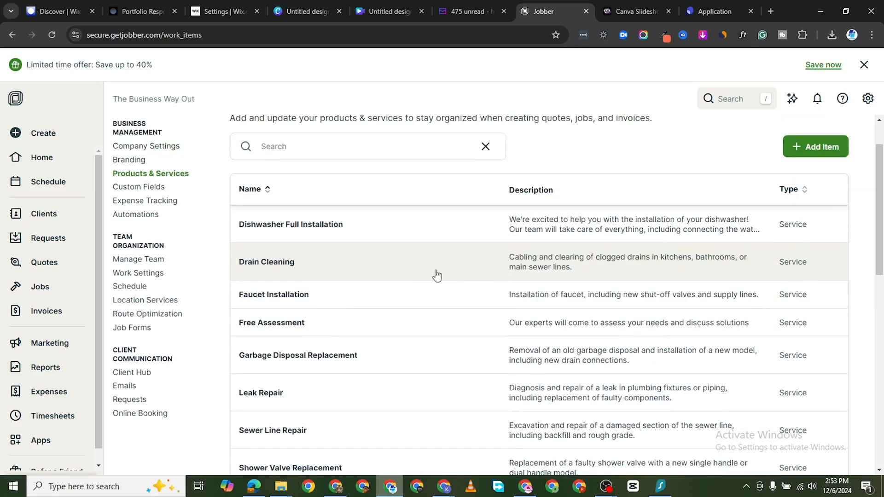
Start a new service item and name it Lawn Spronkler Repairs.
{"action": "left_click", "coordinate": [818, 154]}
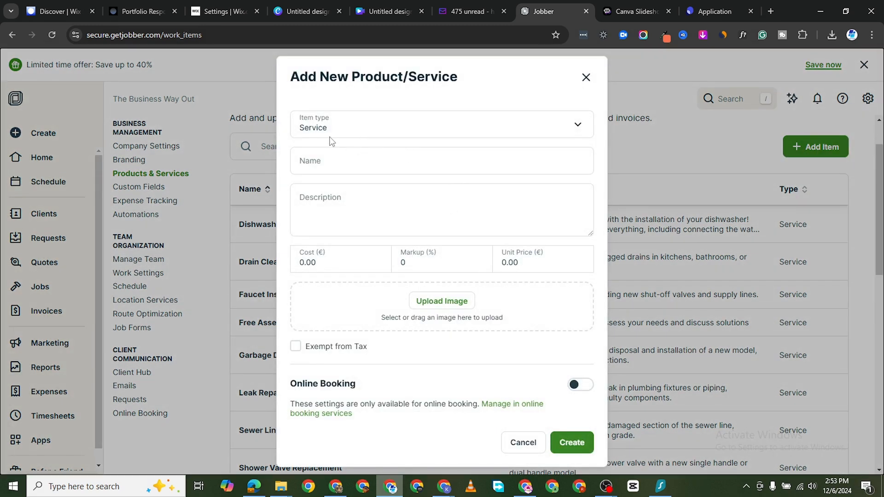
{"action": "left_click", "coordinate": [326, 160]}
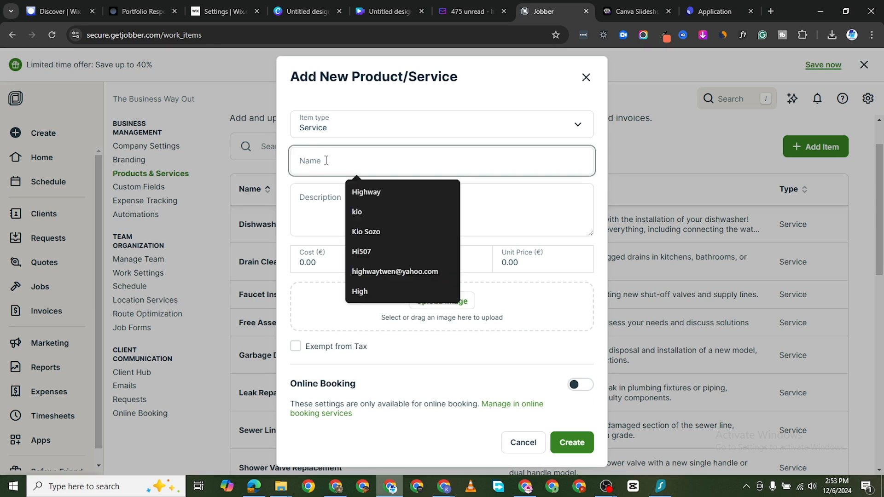
{"action": "type", "text": "Lawn Spronkler Repairs"}
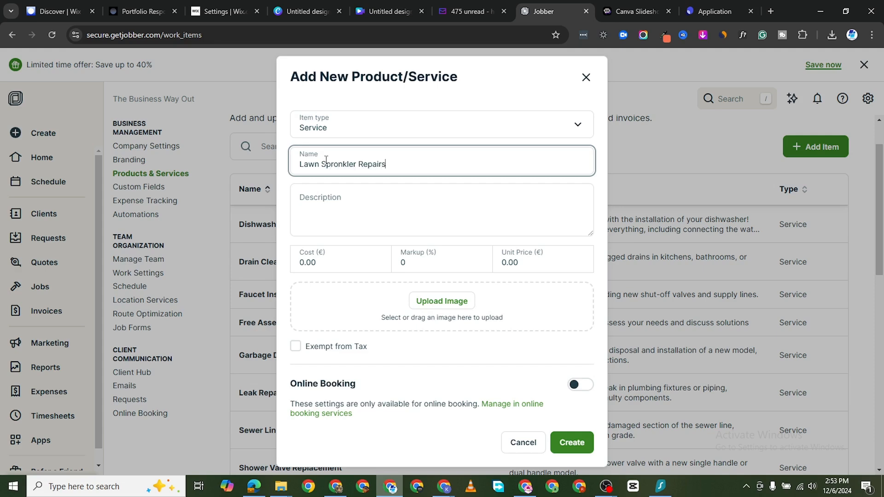
Enter the description Repairs to lawn sprinkler.
{"action": "left_click", "coordinate": [337, 194]}
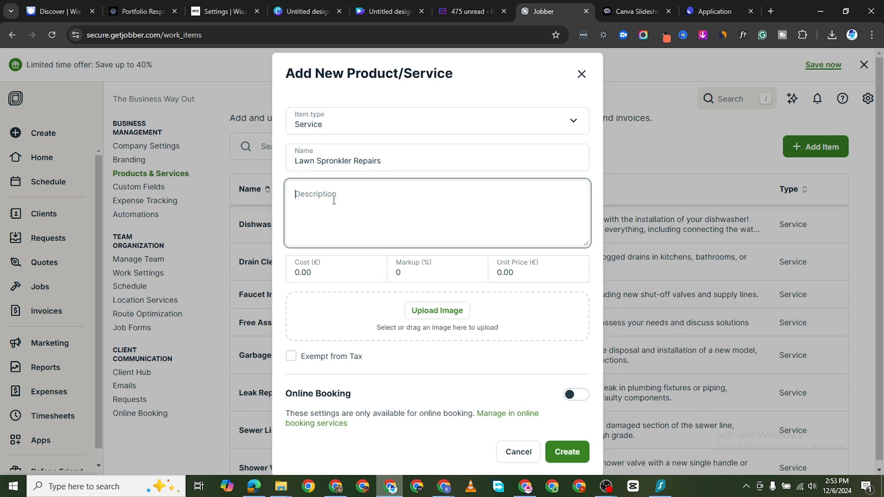
{"action": "type", "text": "Re"}
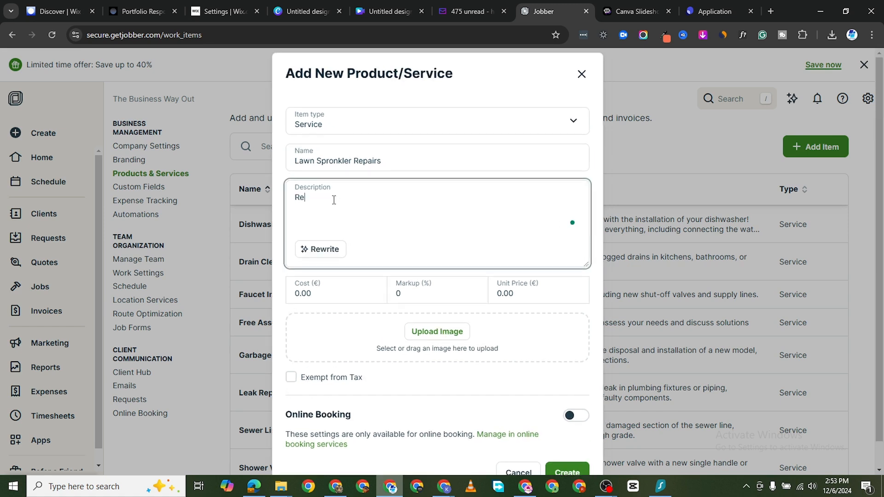
{"action": "type", "text": "pairs to lawn sprinkler"}
Rewrite the description in a Cheerful tone and read through the rewritten text.
{"action": "left_click", "coordinate": [324, 251]}
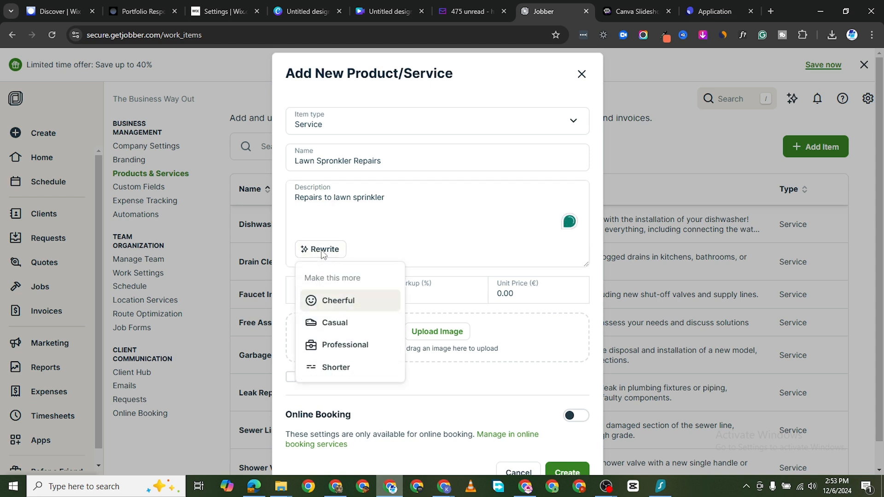
{"action": "left_click", "coordinate": [342, 300]}
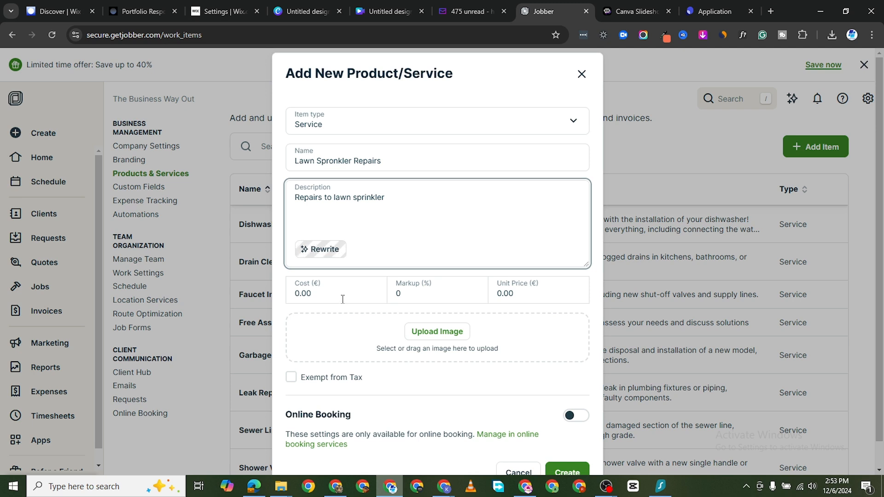
{"action": "scroll", "coordinate": [335, 222], "scroll_direction": "down", "scroll_amount": 5}
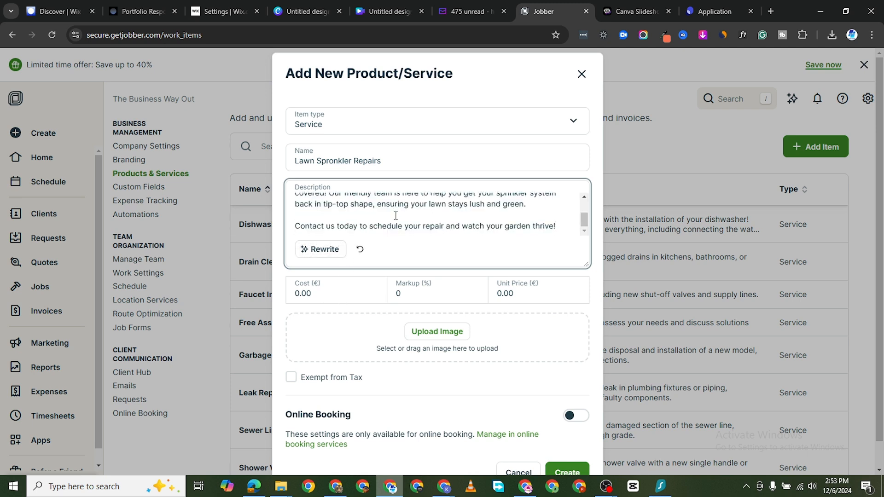
{"action": "scroll", "coordinate": [455, 182], "scroll_direction": "up", "scroll_amount": 2}
{"action": "scroll", "coordinate": [455, 182], "scroll_direction": "up", "scroll_amount": 2}
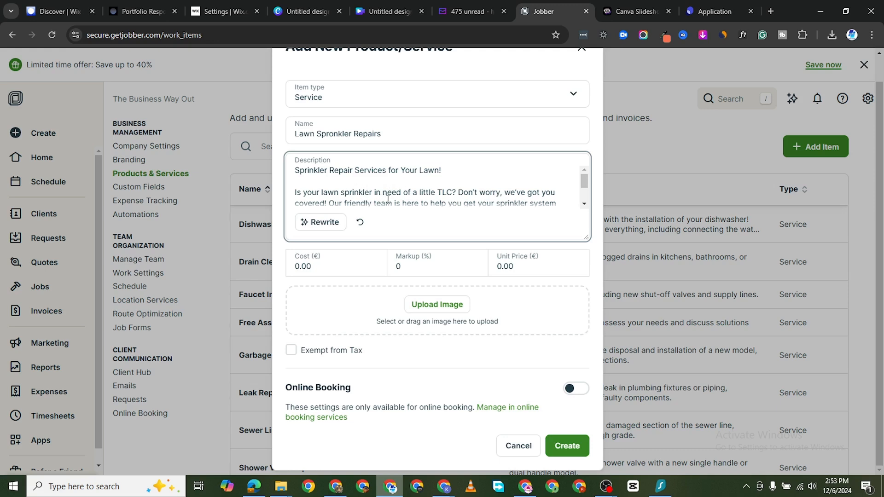
{"action": "scroll", "coordinate": [458, 197], "scroll_direction": "down", "scroll_amount": 3}
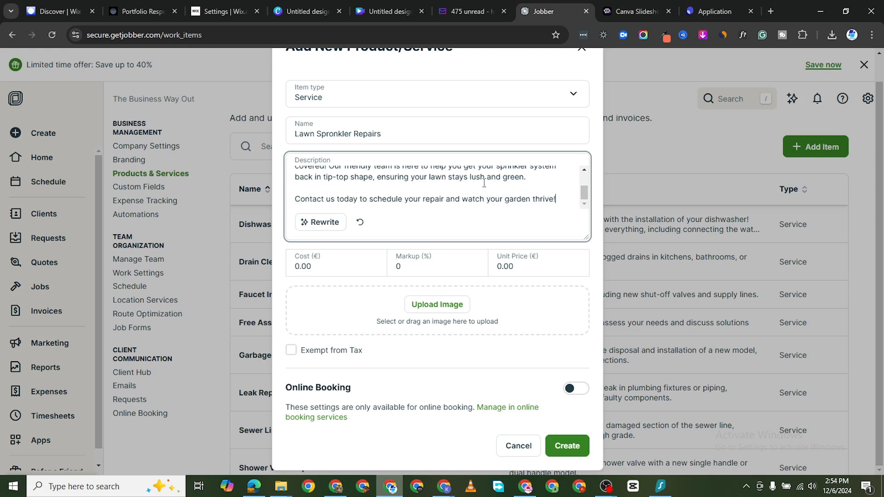
Set the cost to 100.00 and upload the lawn sprinkler photo from Downloads as the item image.
{"action": "left_click", "coordinate": [292, 266]}
{"action": "type", "text": "10"}
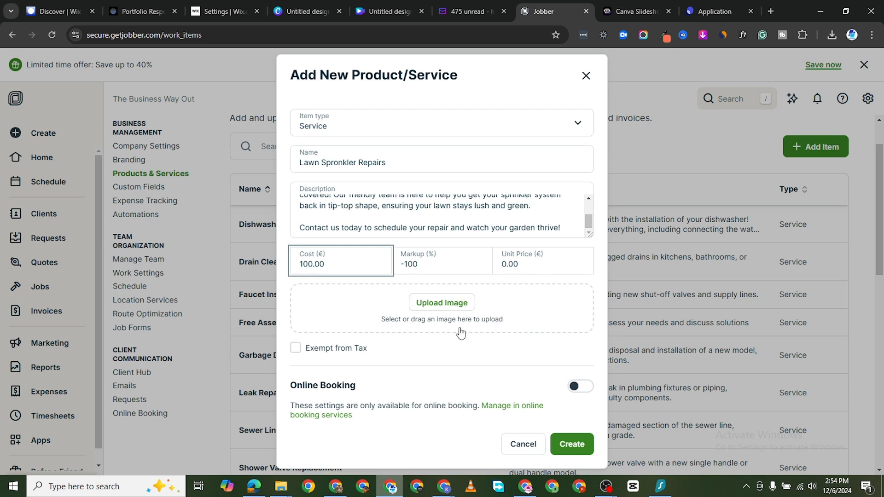
{"action": "left_click", "coordinate": [446, 306]}
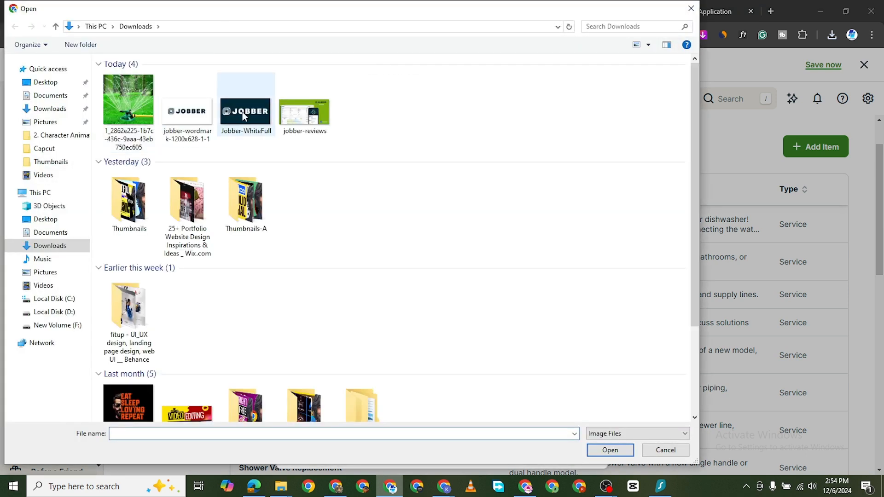
{"action": "double_click", "coordinate": [135, 106]}
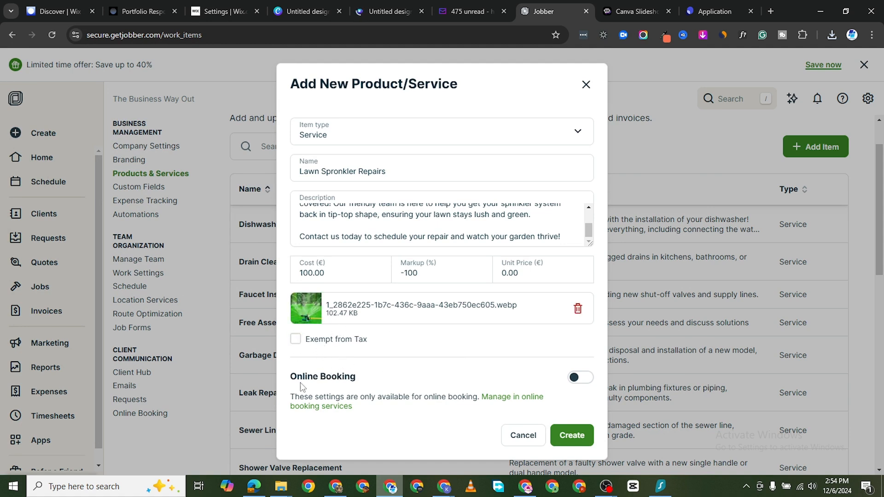
Turn on online booking for the service and book it as a Job.
{"action": "left_click", "coordinate": [579, 377]}
{"action": "scroll", "coordinate": [448, 406], "scroll_direction": "down", "scroll_amount": 2}
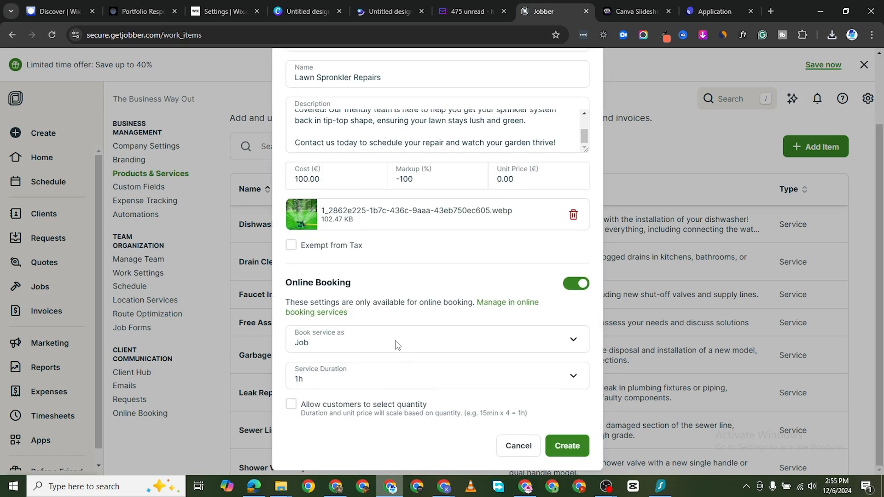
{"action": "left_click", "coordinate": [573, 341]}
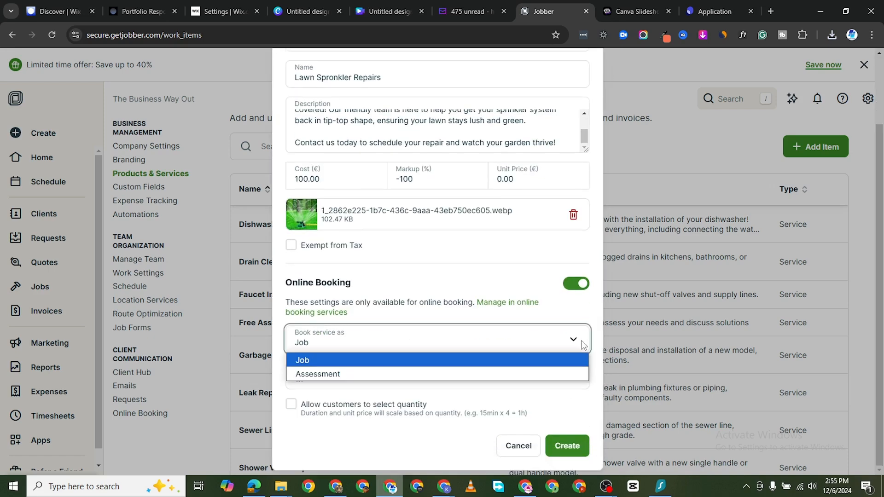
{"action": "left_click", "coordinate": [538, 362]}
Book the service as Assessment with a service duration of 15m.
{"action": "left_click", "coordinate": [573, 340]}
{"action": "left_click", "coordinate": [467, 372]}
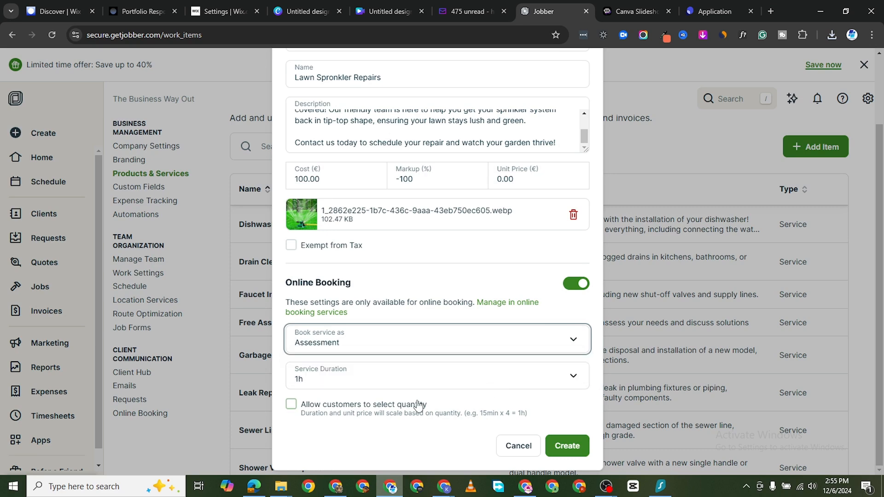
{"action": "left_click", "coordinate": [442, 384]}
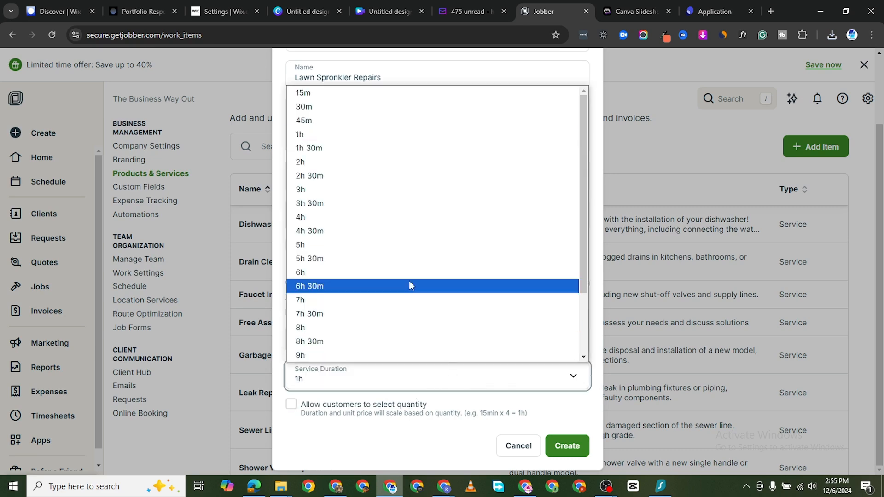
{"action": "left_click", "coordinate": [359, 98]}
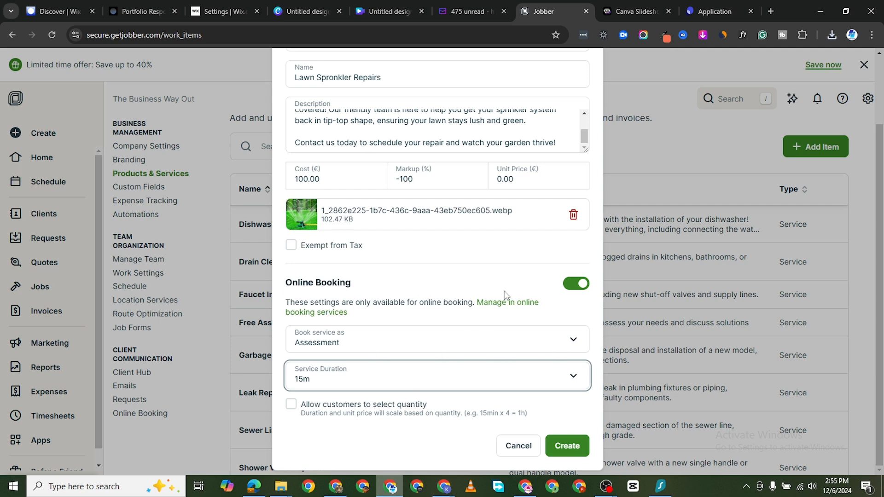
Switch the booking type back to Job and then again to Assessment.
{"action": "scroll", "coordinate": [400, 352], "scroll_direction": "up", "scroll_amount": 2}
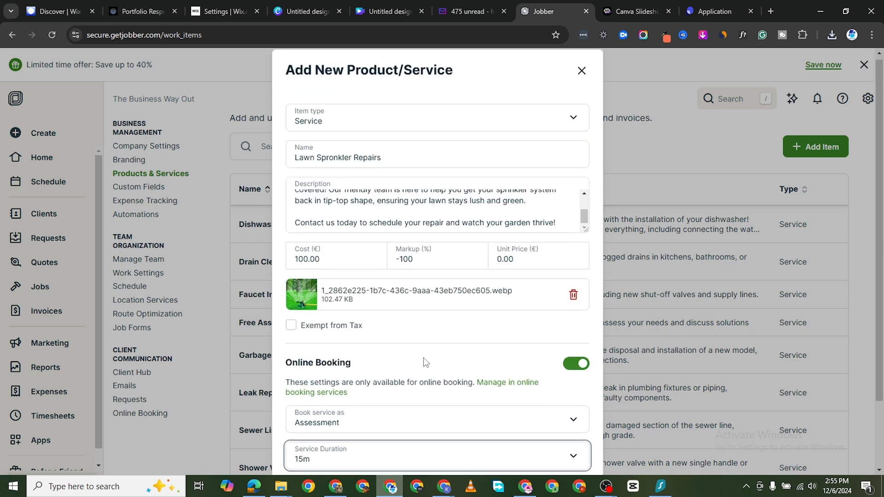
{"action": "scroll", "coordinate": [425, 362], "scroll_direction": "down", "scroll_amount": 2}
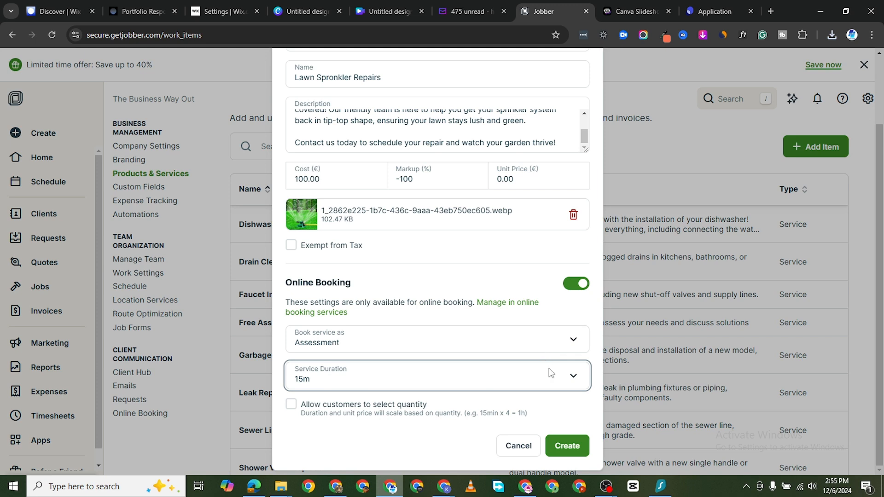
{"action": "left_click", "coordinate": [565, 351]}
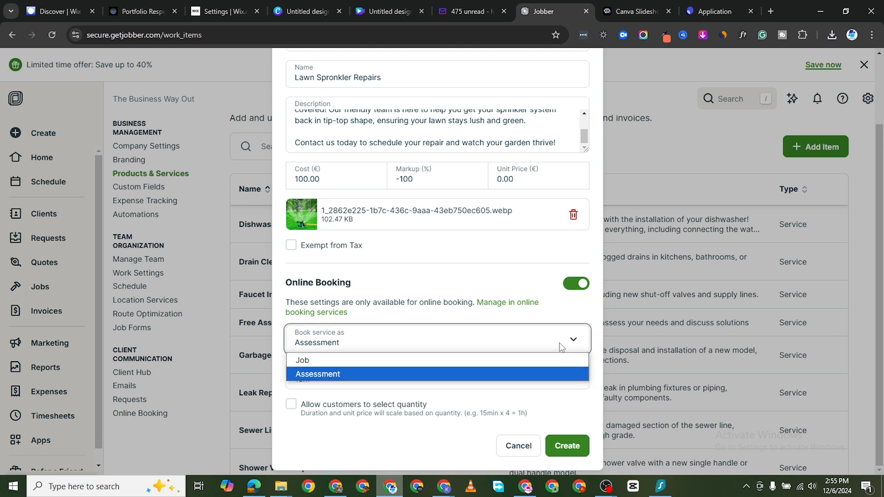
{"action": "left_click", "coordinate": [378, 360]}
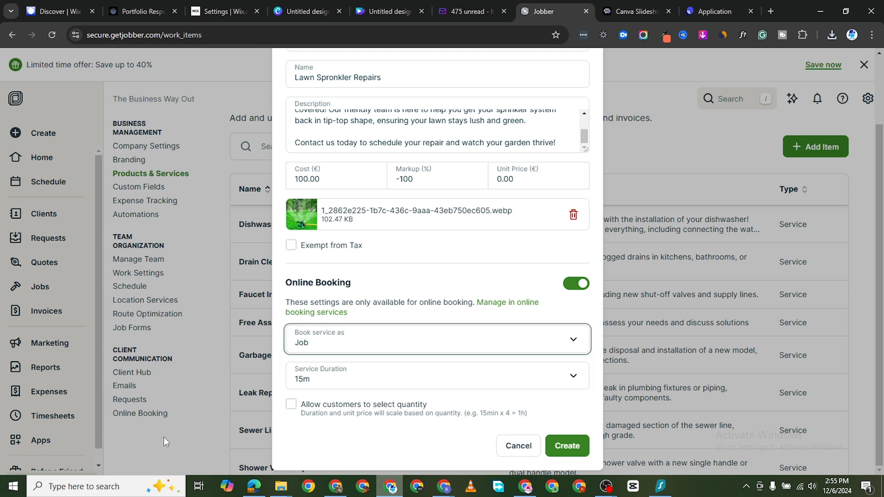
{"action": "left_click", "coordinate": [332, 185]}
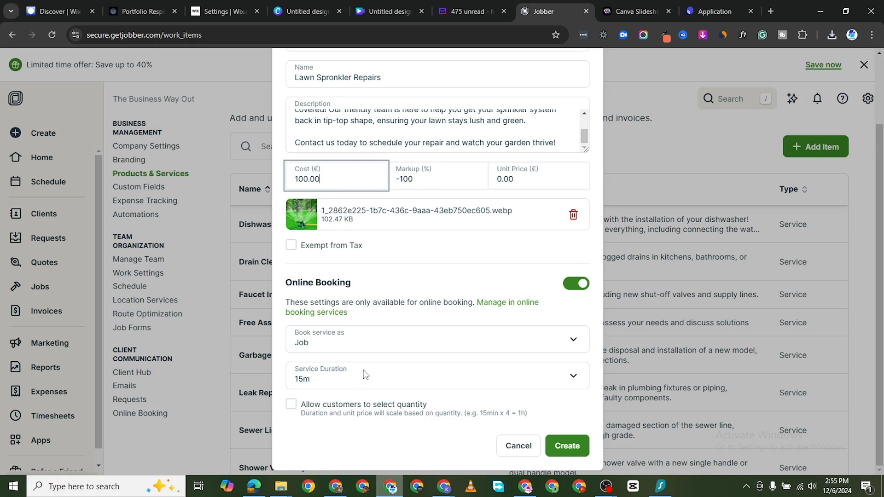
{"action": "left_click", "coordinate": [407, 348]}
{"action": "left_click", "coordinate": [397, 373]}
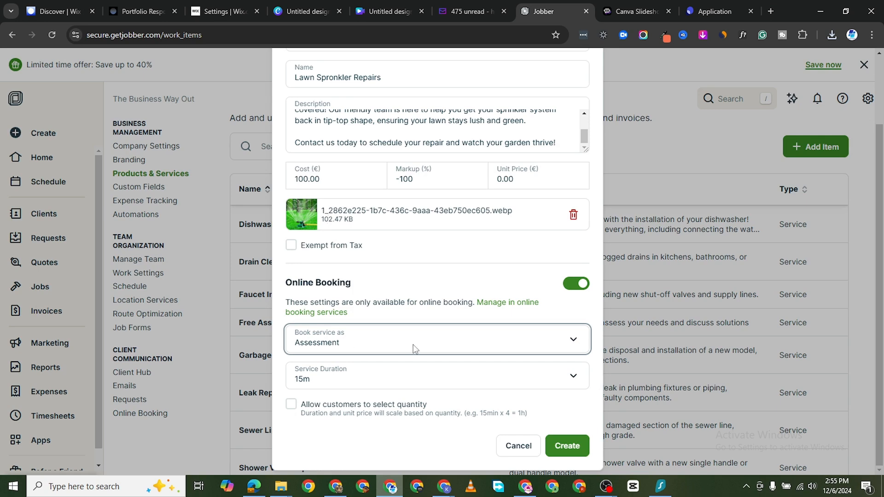
Book the service as a Job with a service duration of 30m.
{"action": "left_click", "coordinate": [562, 349]}
{"action": "left_click", "coordinate": [444, 357]}
{"action": "left_click", "coordinate": [365, 384]}
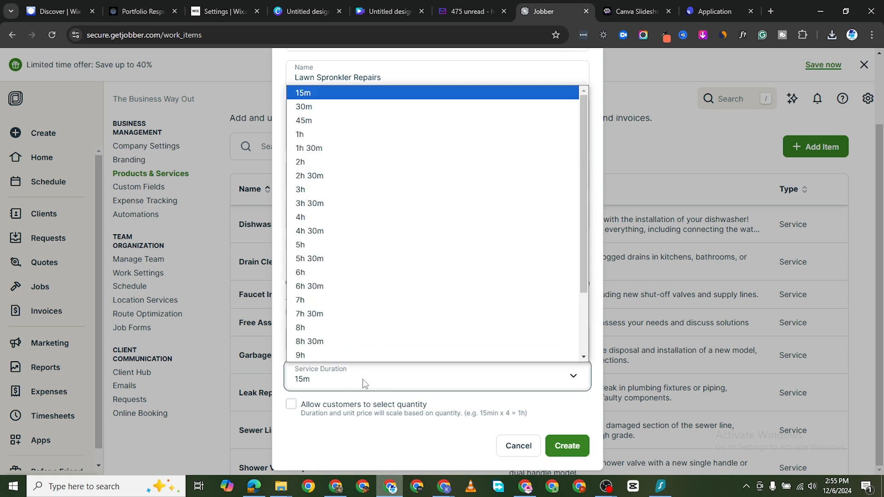
{"action": "left_click", "coordinate": [312, 113]}
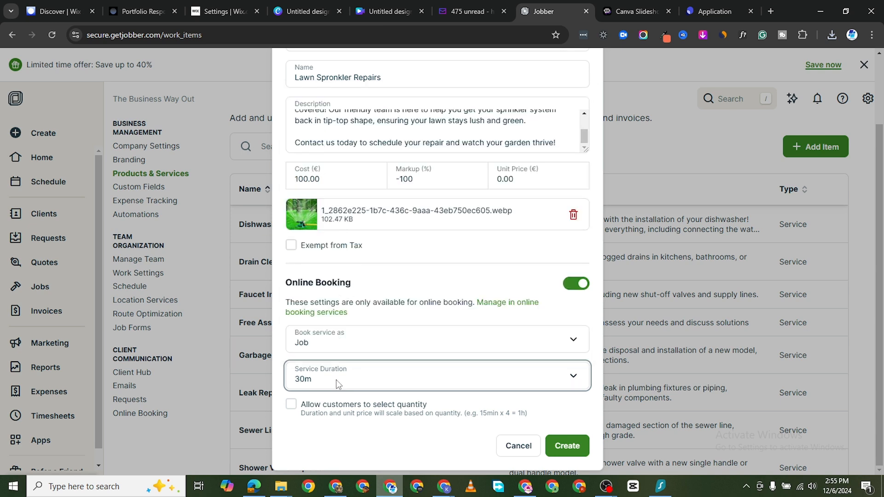
Allow customers to select quantity with a maximum quantity of 50, and create the service.
{"action": "left_click", "coordinate": [291, 406]}
{"action": "scroll", "coordinate": [391, 422], "scroll_direction": "down", "scroll_amount": 1}
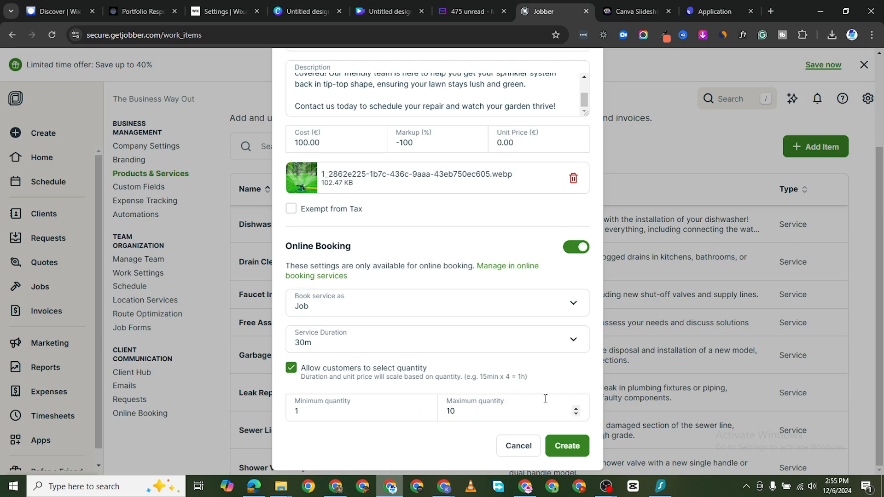
{"action": "left_click", "coordinate": [451, 410]}
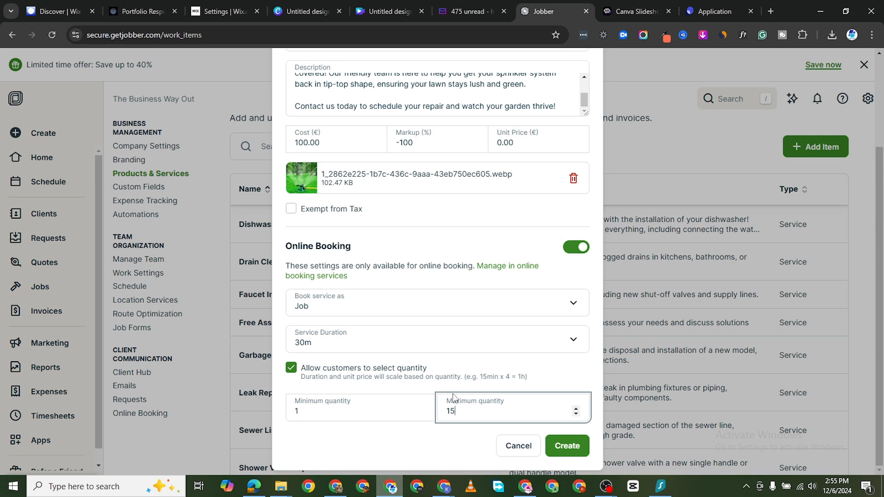
{"action": "key", "text": "BackSpace"}
{"action": "key", "text": "BackSpace"}
{"action": "type", "text": "50"}
{"action": "left_click", "coordinate": [578, 447]}
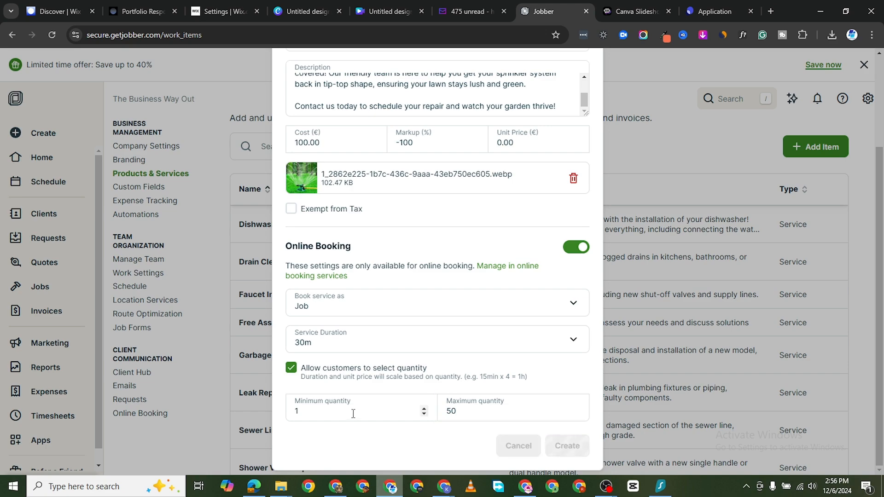
Open the new service from the list, correct its name to Lawn Sprinkler Repairs, and update it.
{"action": "scroll", "coordinate": [439, 310], "scroll_direction": "down", "scroll_amount": 2}
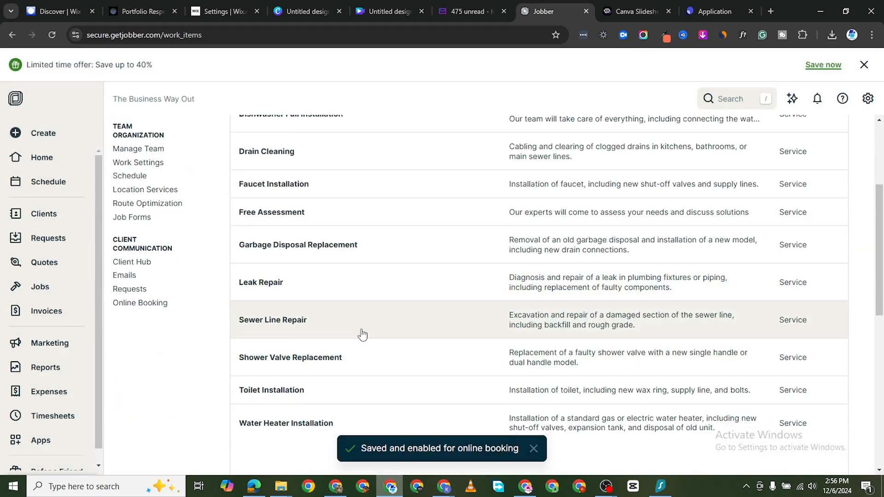
{"action": "scroll", "coordinate": [354, 332], "scroll_direction": "down", "scroll_amount": 5}
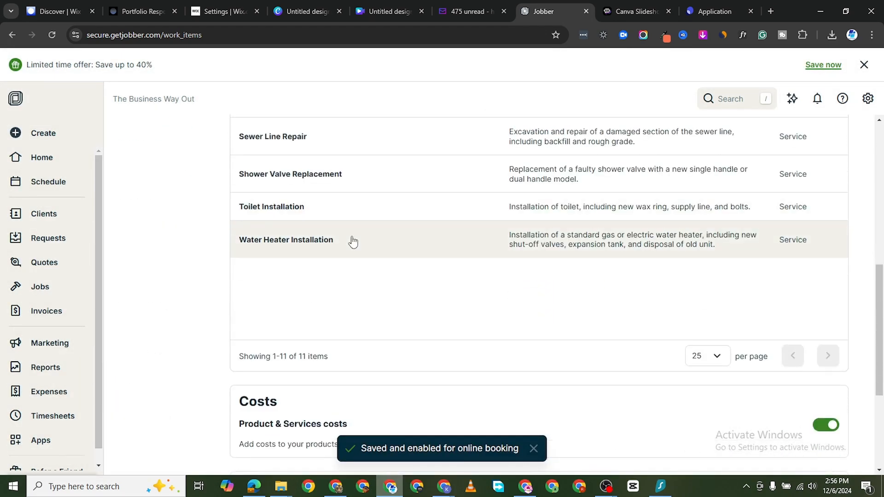
{"action": "scroll", "coordinate": [353, 258], "scroll_direction": "up", "scroll_amount": 7}
{"action": "scroll", "coordinate": [337, 317], "scroll_direction": "down", "scroll_amount": 2}
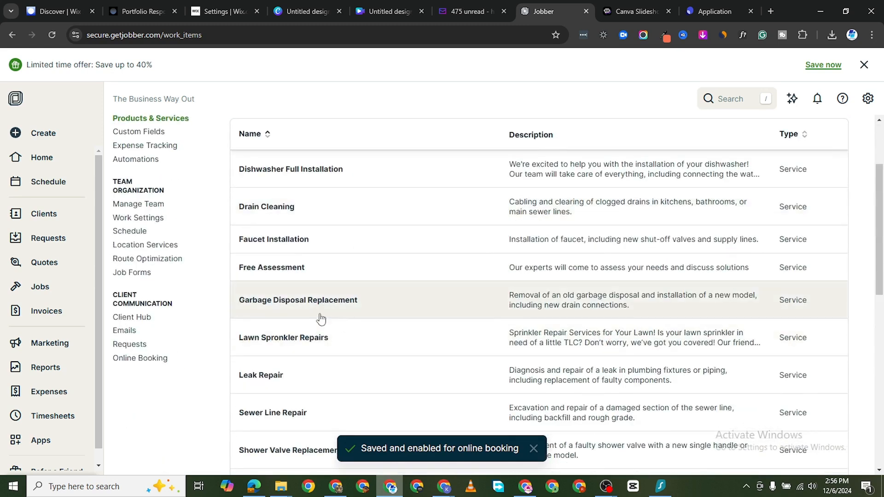
{"action": "scroll", "coordinate": [338, 324], "scroll_direction": "down", "scroll_amount": 2}
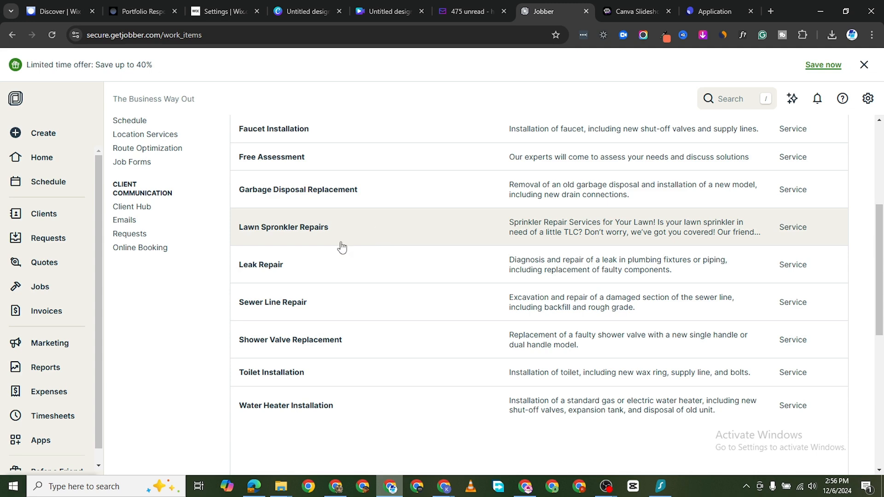
{"action": "left_click", "coordinate": [405, 215]}
{"action": "left_click", "coordinate": [329, 161]}
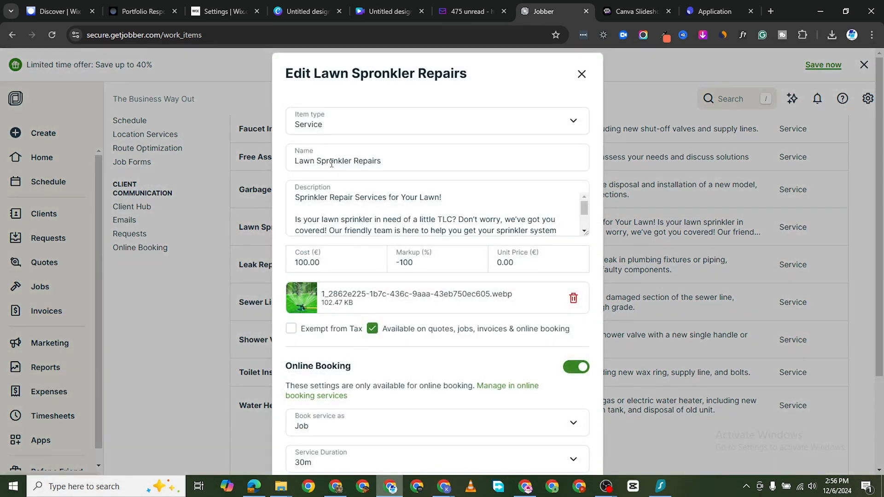
{"action": "key", "text": "BackSpace"}
{"action": "type", "text": "i"}
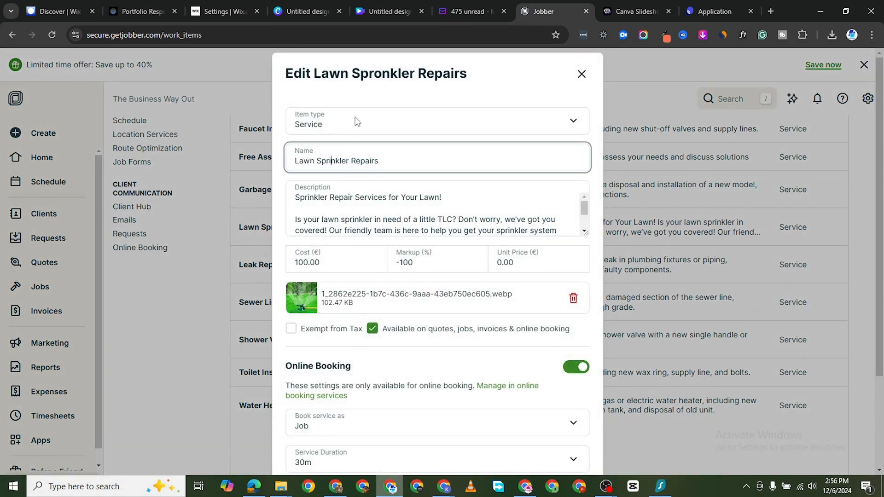
{"action": "scroll", "coordinate": [357, 122], "scroll_direction": "down", "scroll_amount": 5}
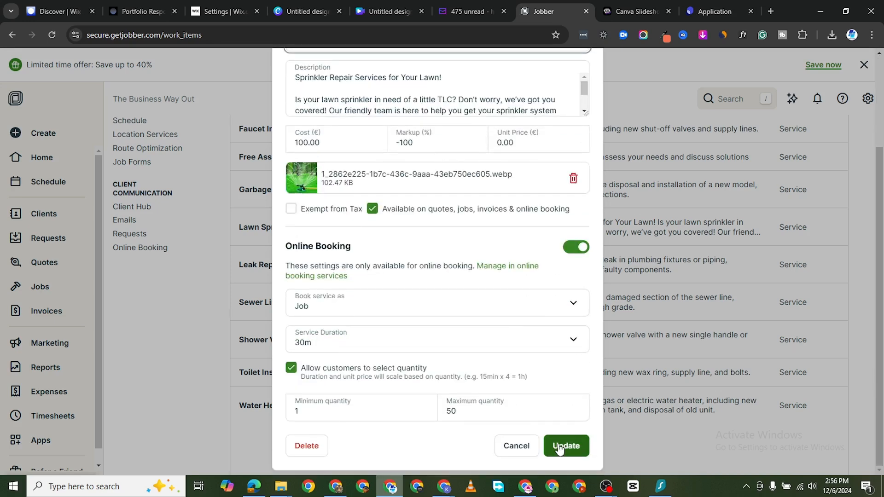
{"action": "left_click", "coordinate": [565, 446]}
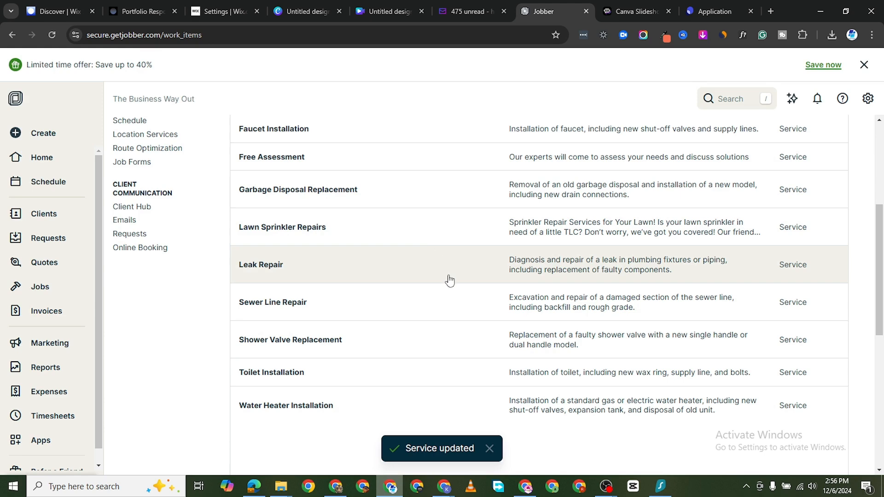
{"action": "scroll", "coordinate": [448, 278], "scroll_direction": "up", "scroll_amount": 5}
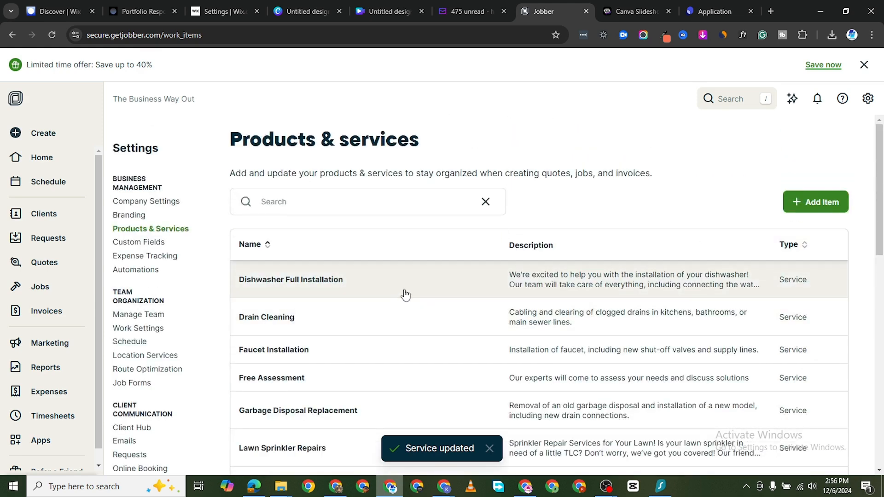